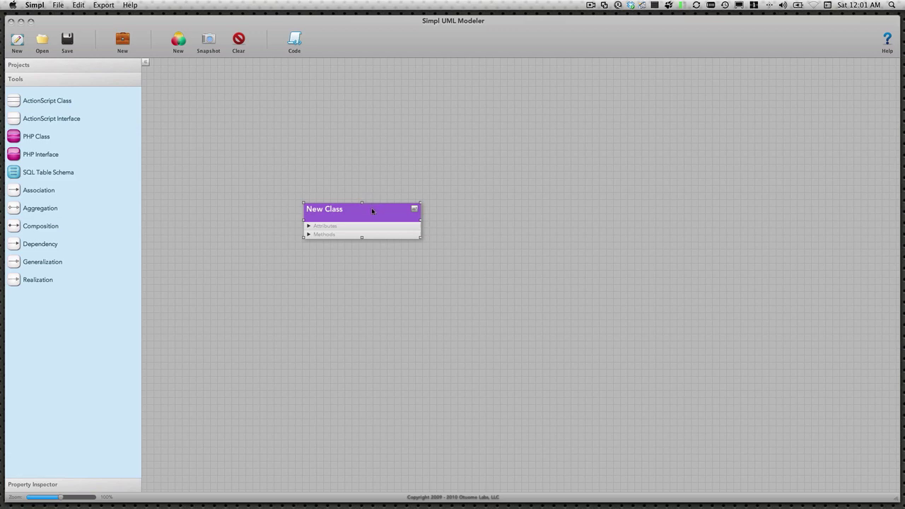
# Move the new class up the canvas and give it the name SomeClass, package com.somepackage and description "Some class that does some thing.".
pyautogui.moveTo(373, 210); pyautogui.dragTo(355, 108)
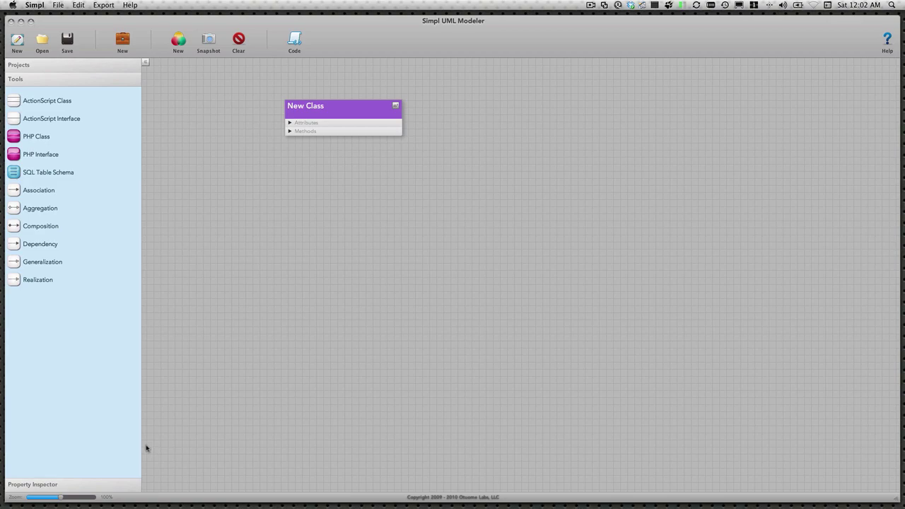
pyautogui.click(121, 487)
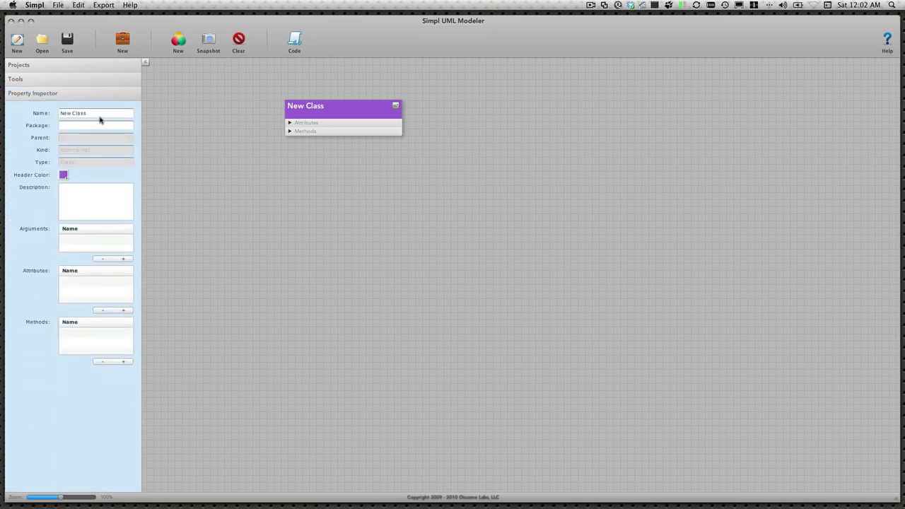
pyautogui.click(99, 117)
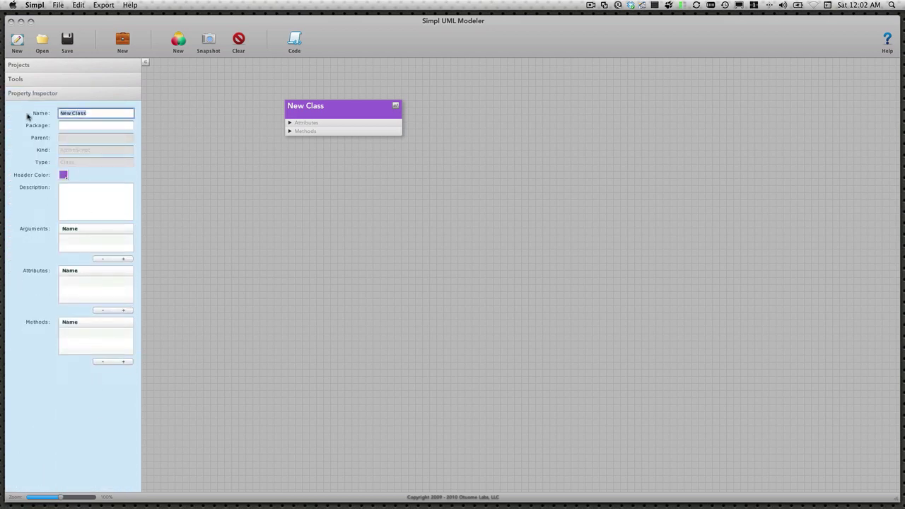
pyautogui.write('SomeClass')
pyautogui.press('Tab')
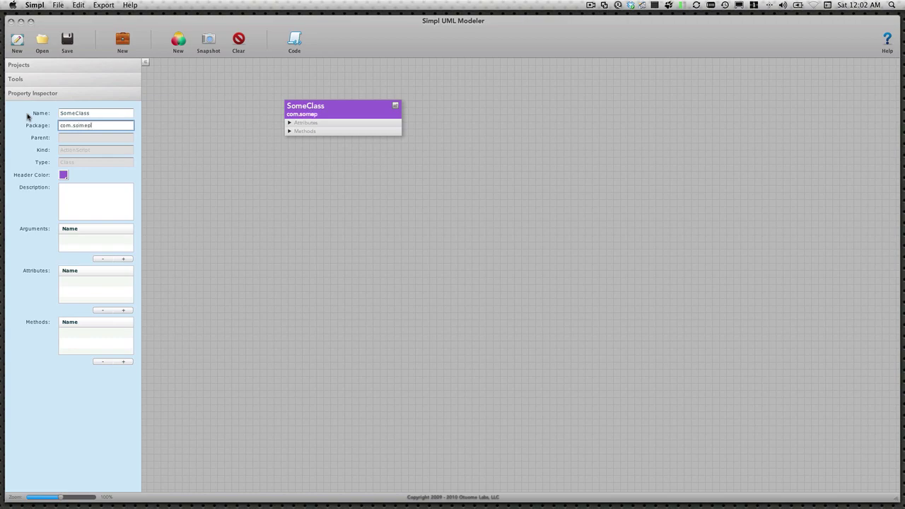
pyautogui.write('com.somepackage')
pyautogui.click(97, 197)
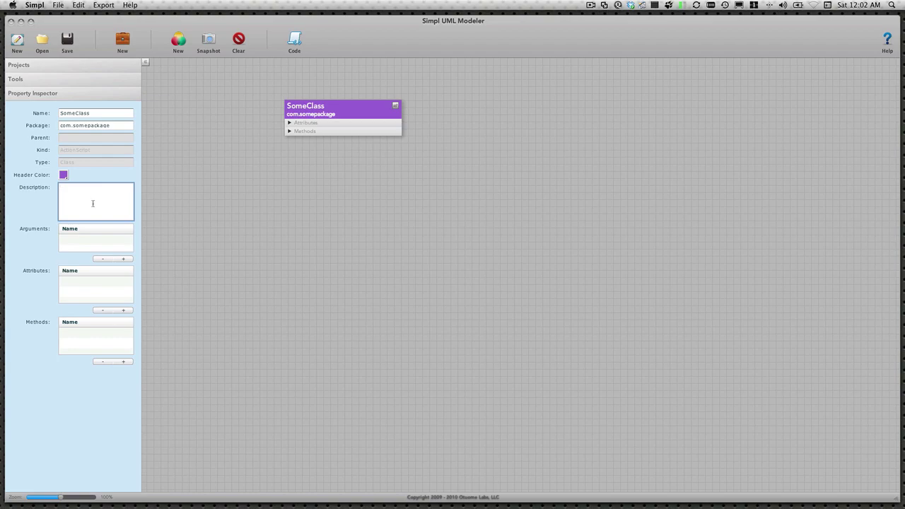
pyautogui.write('Some class that does some thing.')
# Add an argument named username of type String to SomeClass and save it.
pyautogui.click(124, 259)
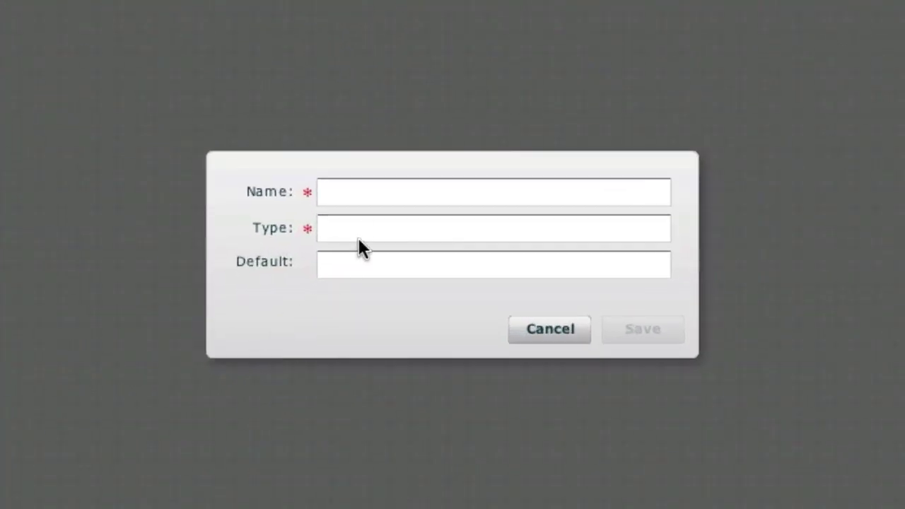
pyautogui.click(392, 197)
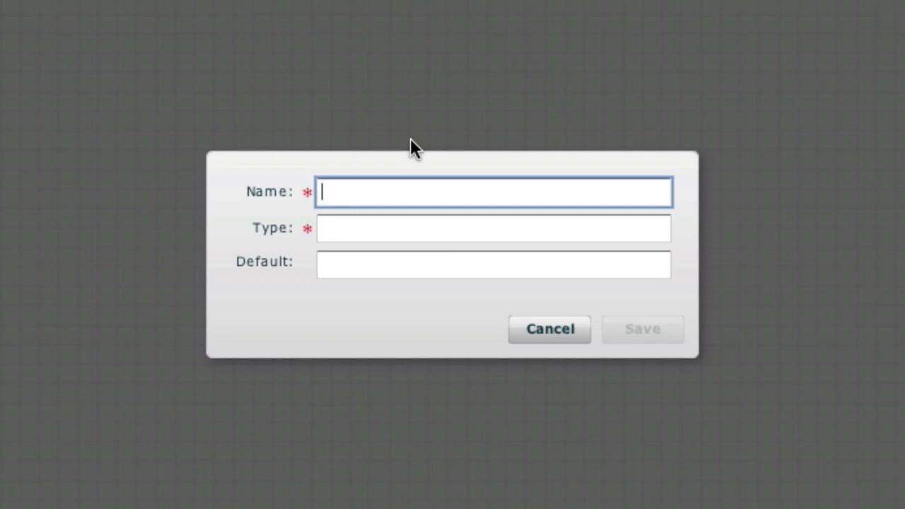
pyautogui.write('Userna')
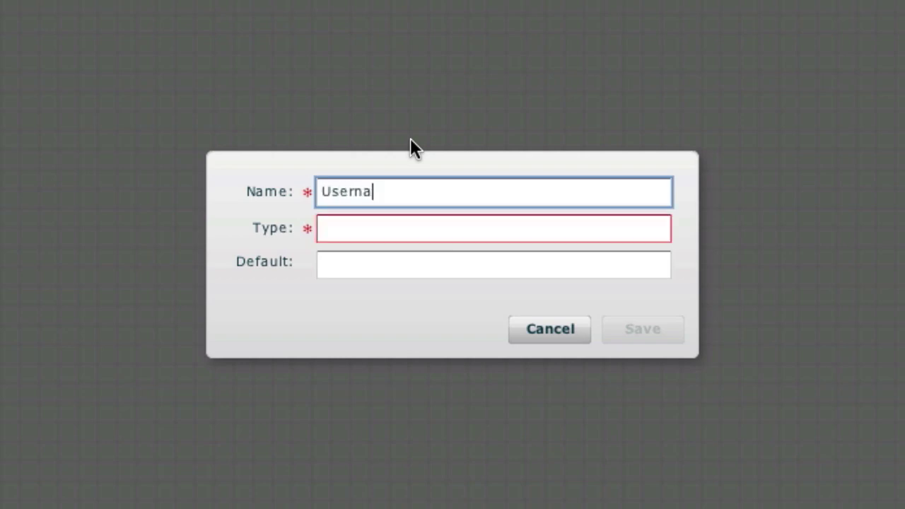
pyautogui.press('BackSpace')
pyautogui.press('BackSpace')
pyautogui.press('BackSpace')
pyautogui.press('BackSpace')
pyautogui.press('BackSpace')
pyautogui.write('us')
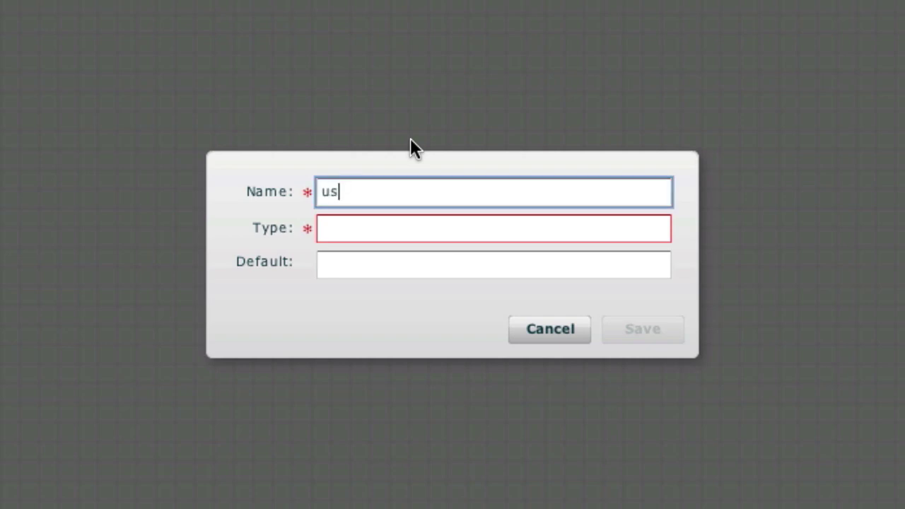
pyautogui.write('ername')
pyautogui.press('Tab')
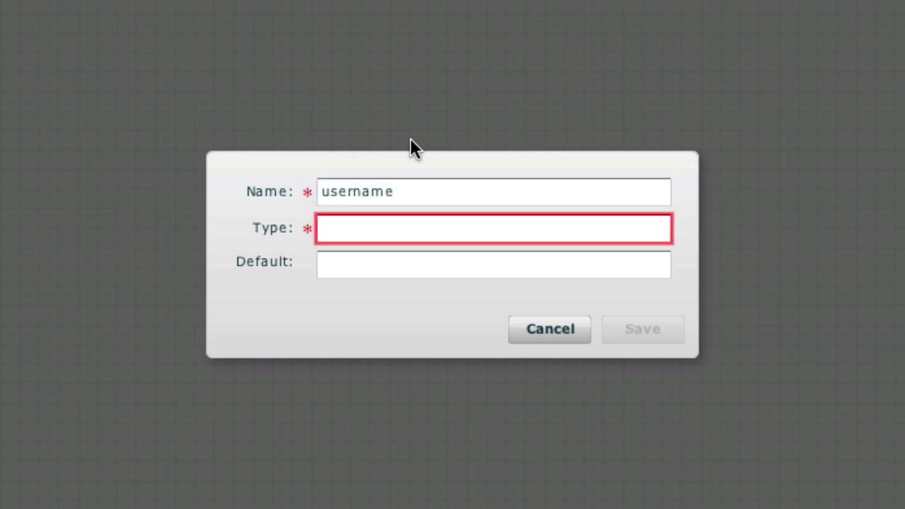
pyautogui.write('String')
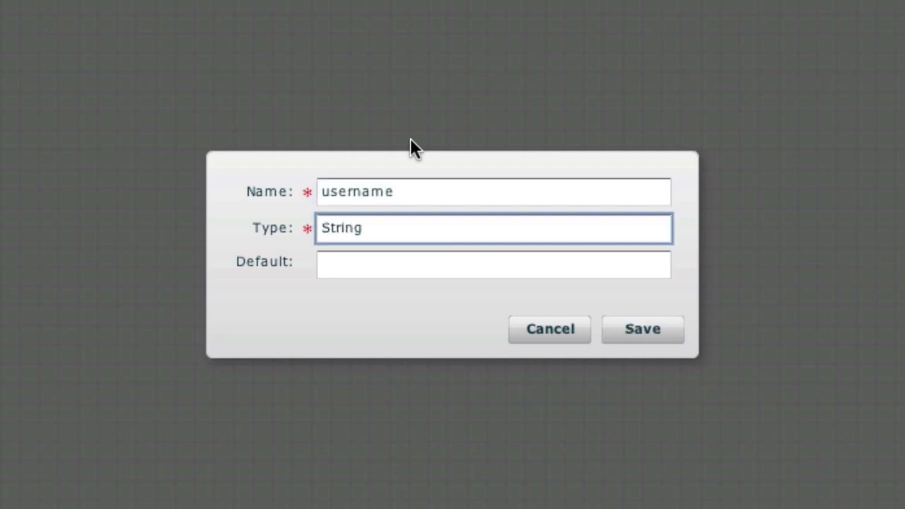
pyautogui.click(632, 319)
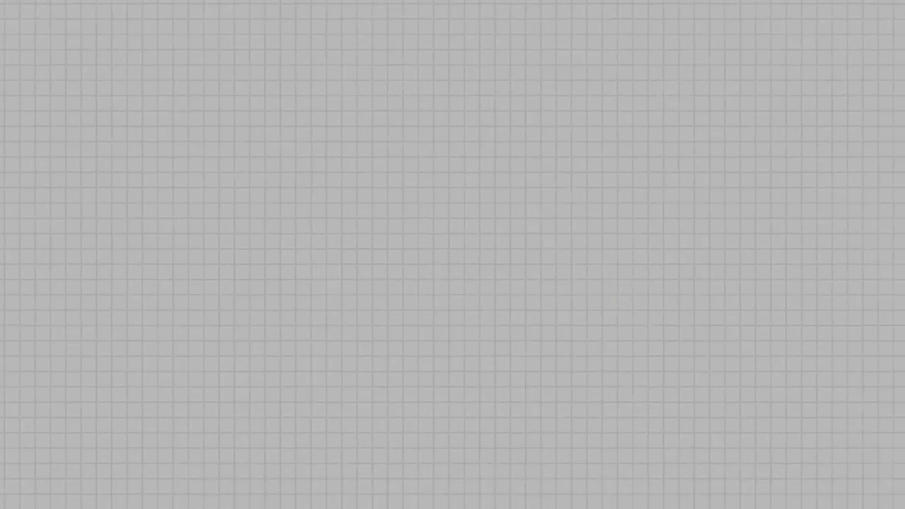
# Remove the username argument from SomeClass.
pyautogui.click(105, 244)
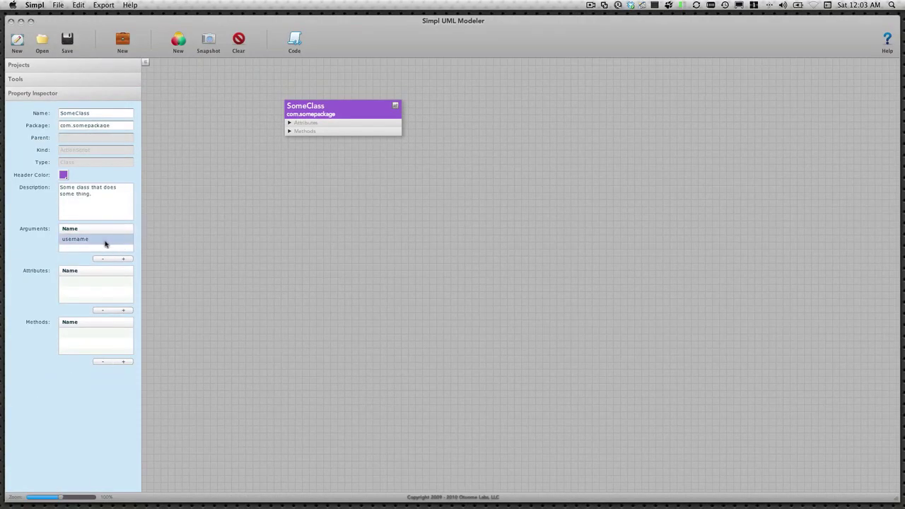
pyautogui.click(105, 244)
pyautogui.click(102, 260)
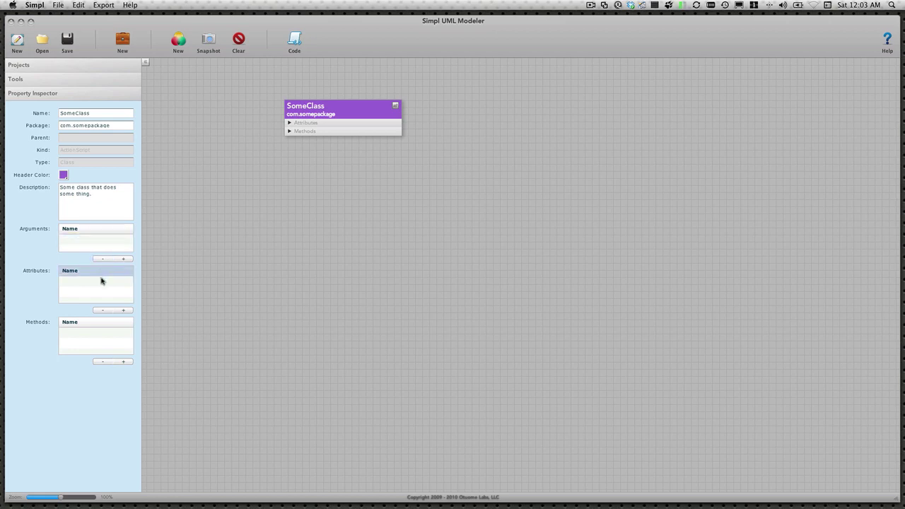
# Create a public attribute named id of type Number for SomeClass, with the comment "The UID for this object".
pyautogui.click(123, 310)
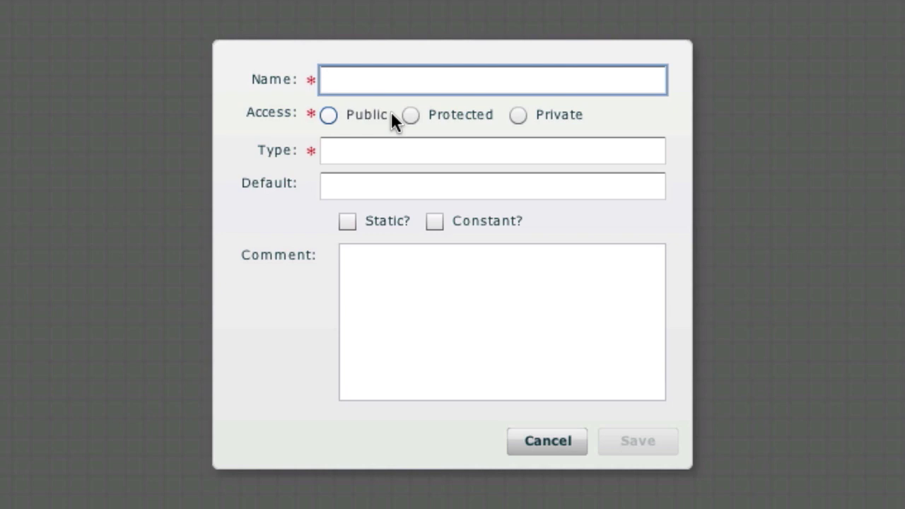
pyautogui.write('id')
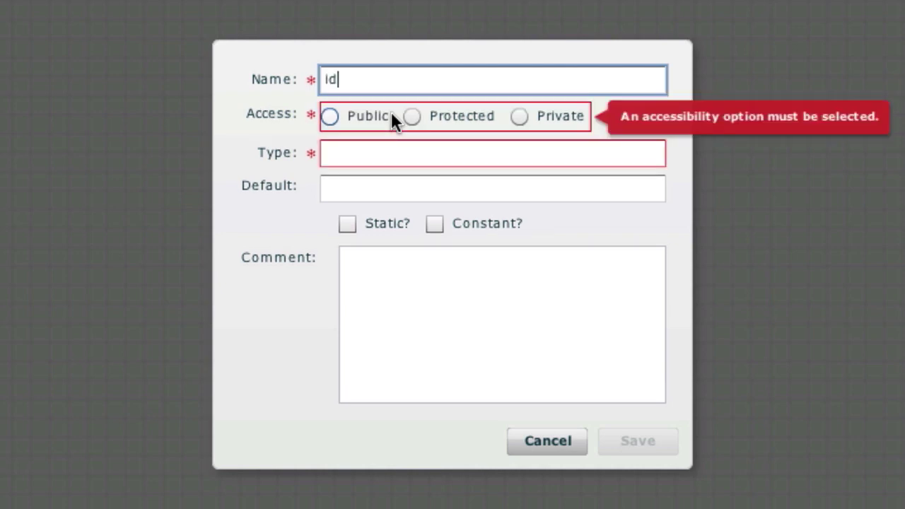
pyautogui.click(391, 111)
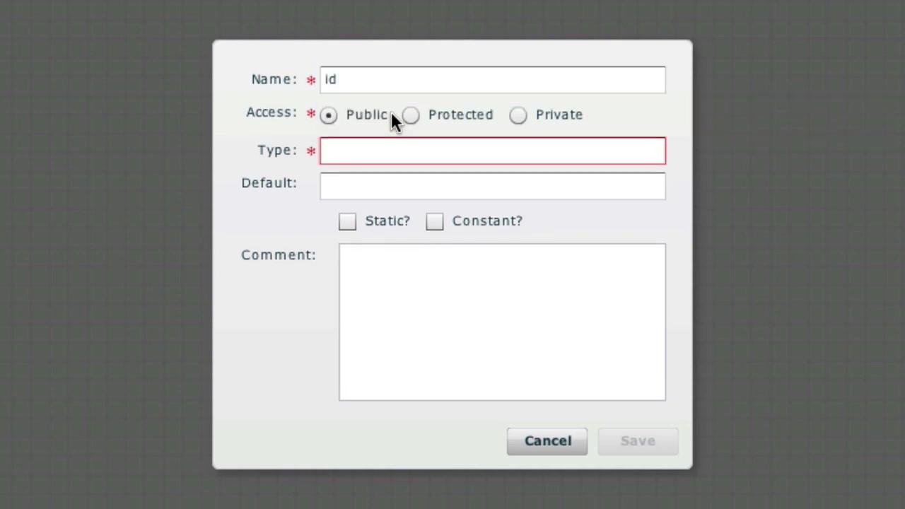
pyautogui.press('Tab')
pyautogui.write('N')
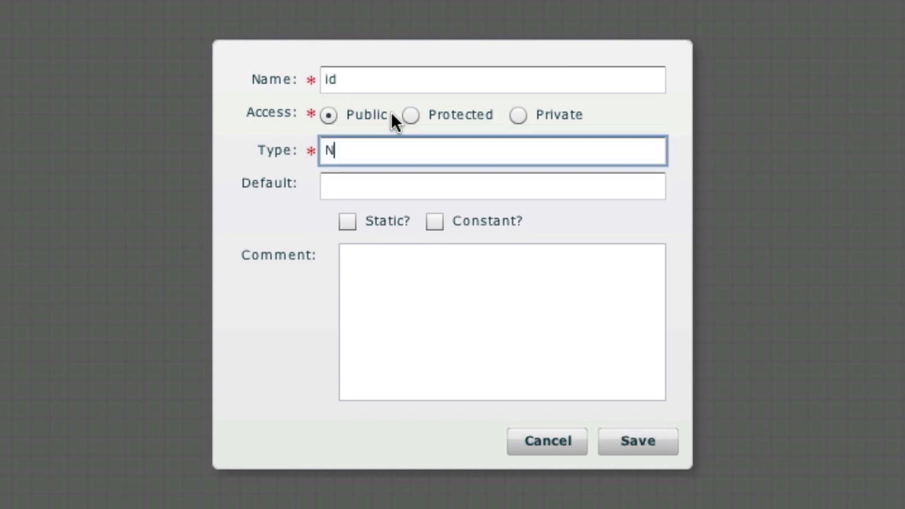
pyautogui.write('umber')
pyautogui.click(521, 347)
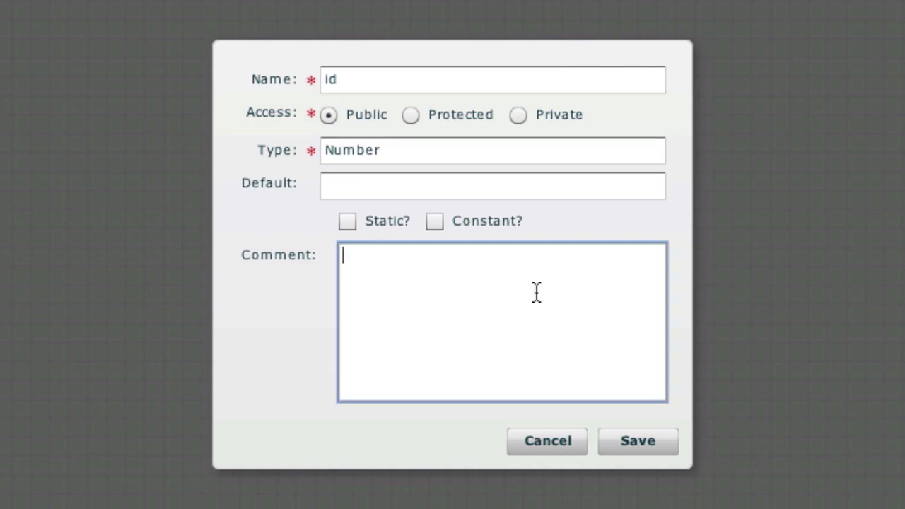
pyautogui.write('The UID for h')
pyautogui.press('BackSpace')
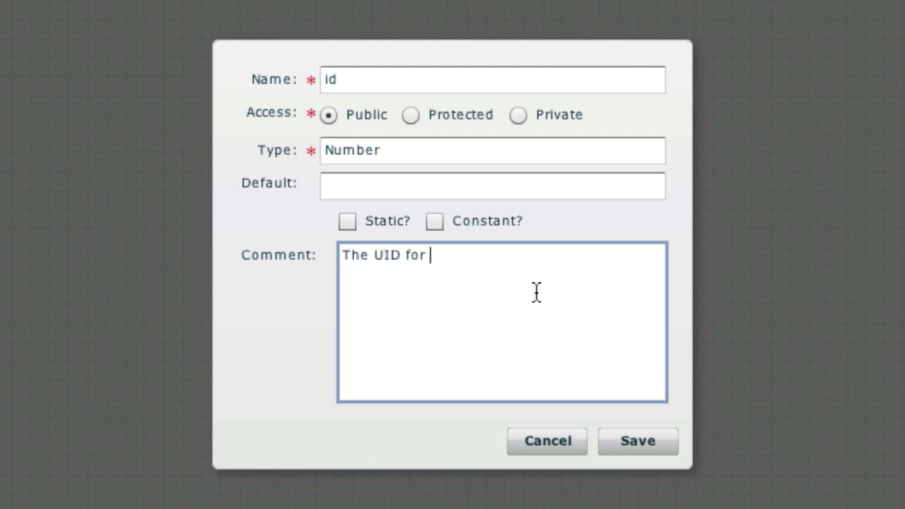
pyautogui.write('this object')
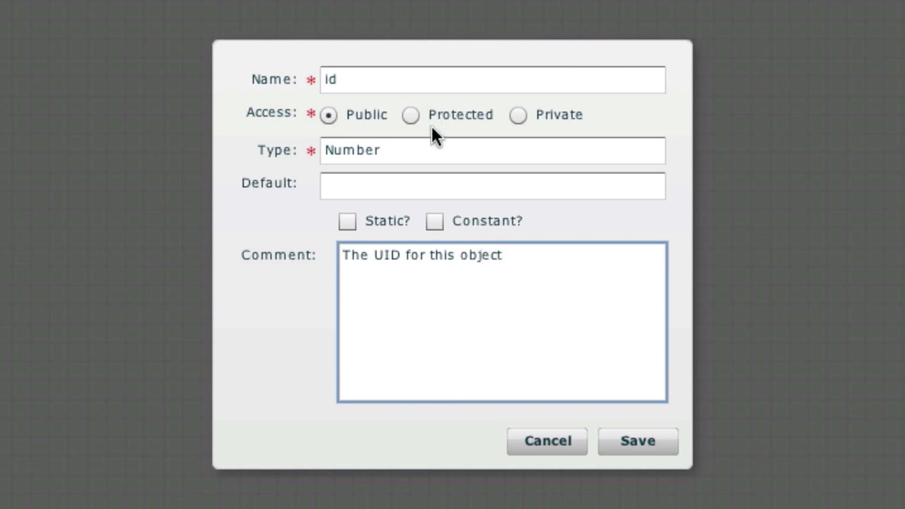
# Set the id attribute's type to String and save the attribute.
pyautogui.moveTo(429, 152); pyautogui.dragTo(323, 106)
pyautogui.write('Stei')
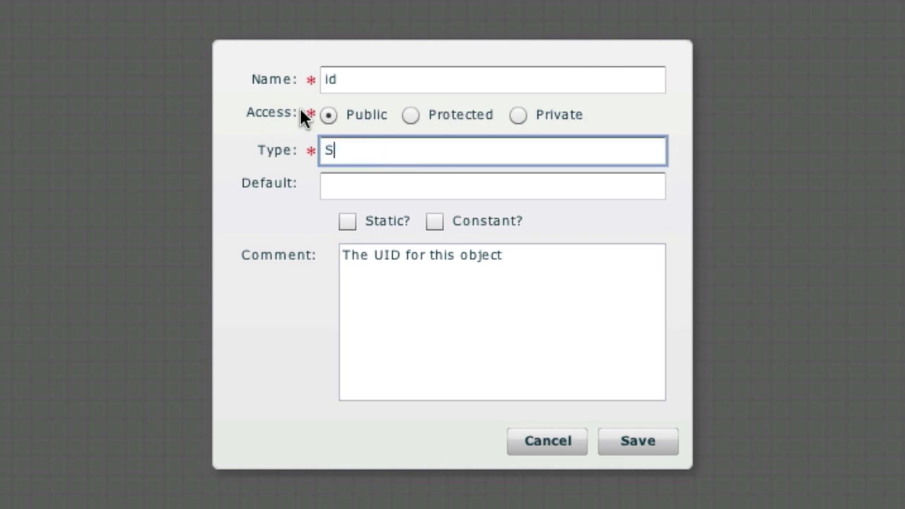
pyautogui.press('BackSpace')
pyautogui.press('BackSpace')
pyautogui.write('ring')
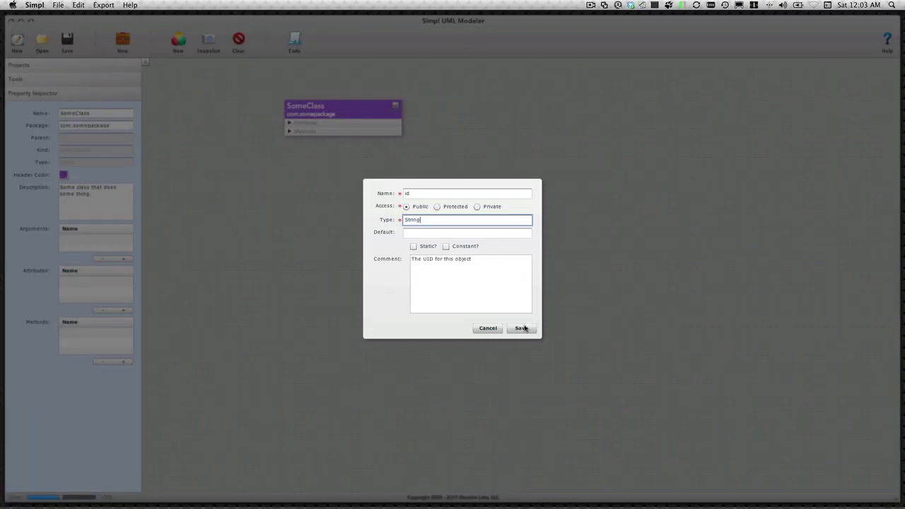
pyautogui.click(522, 329)
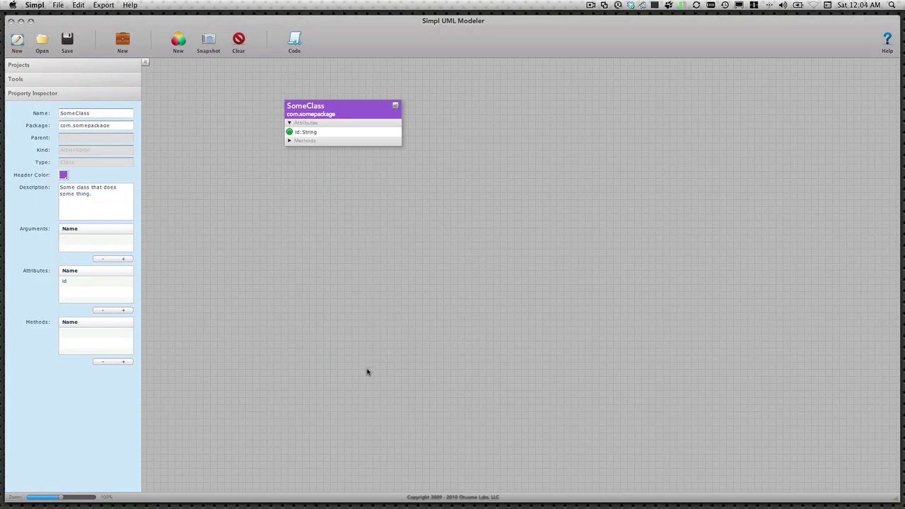
# Reopen the id attribute of SomeClass, set its type to Number and save it.
pyautogui.click(99, 282)
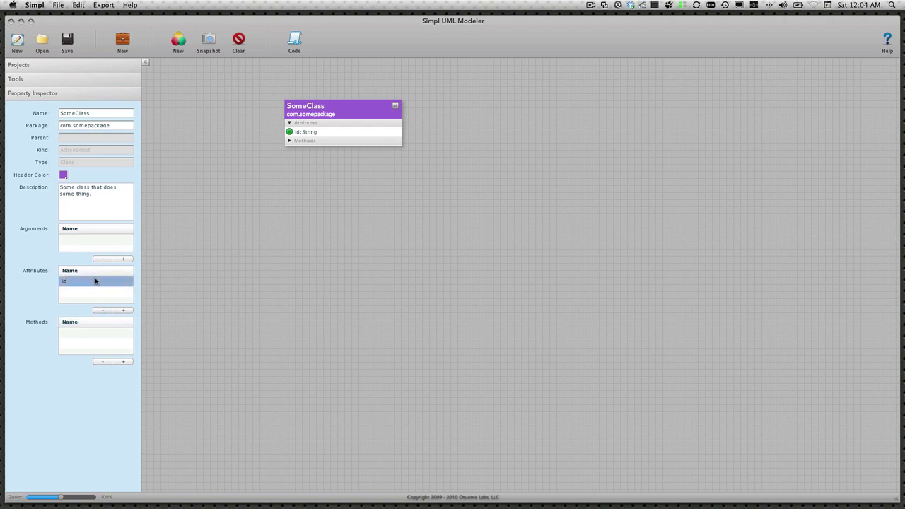
pyautogui.doubleClick(98, 281)
pyautogui.doubleClick(423, 222)
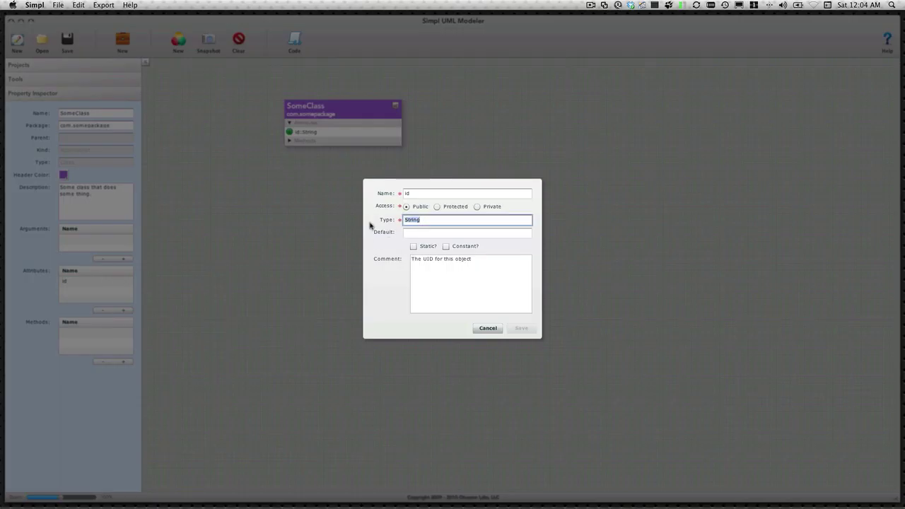
pyautogui.write('Number')
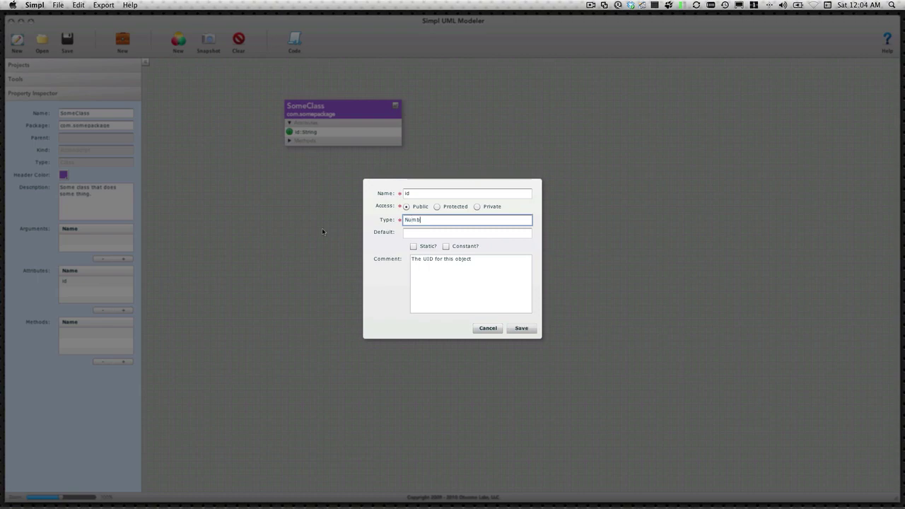
pyautogui.click(521, 329)
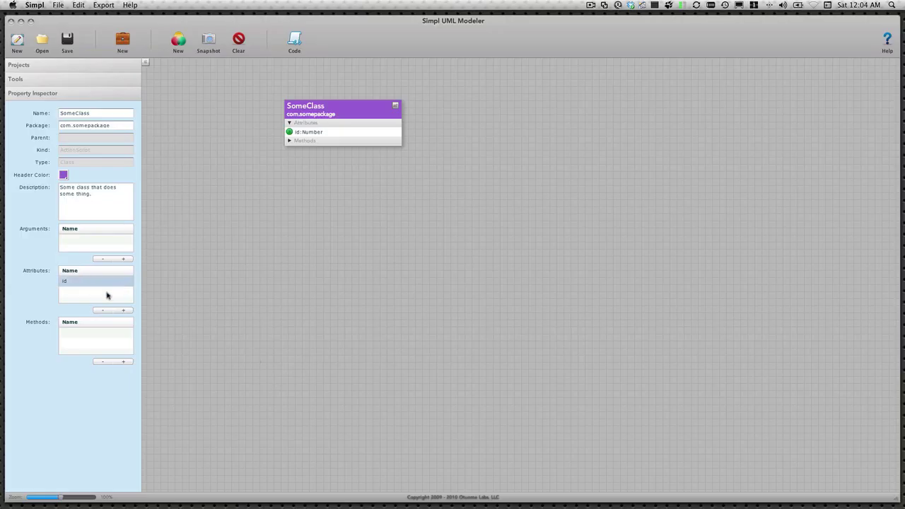
# Start a new public method named getID with return type Number for SomeClass.
pyautogui.click(127, 362)
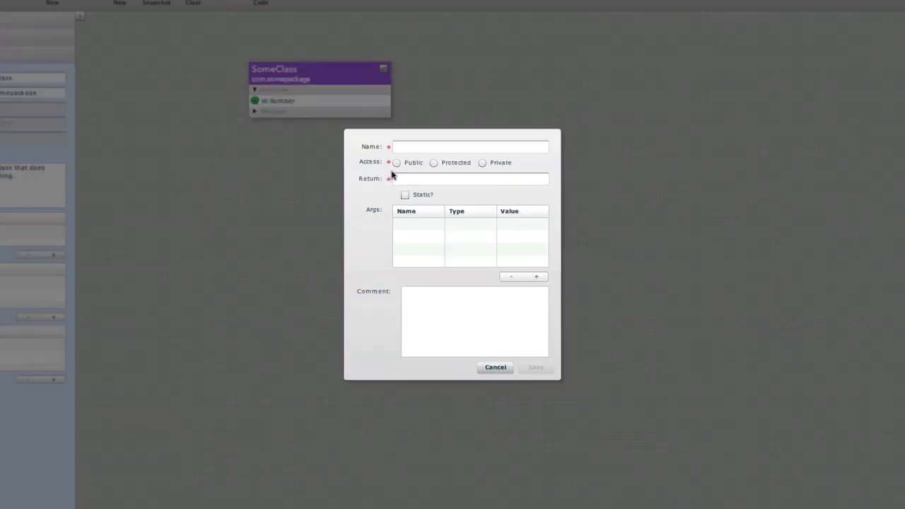
pyautogui.write('getI')
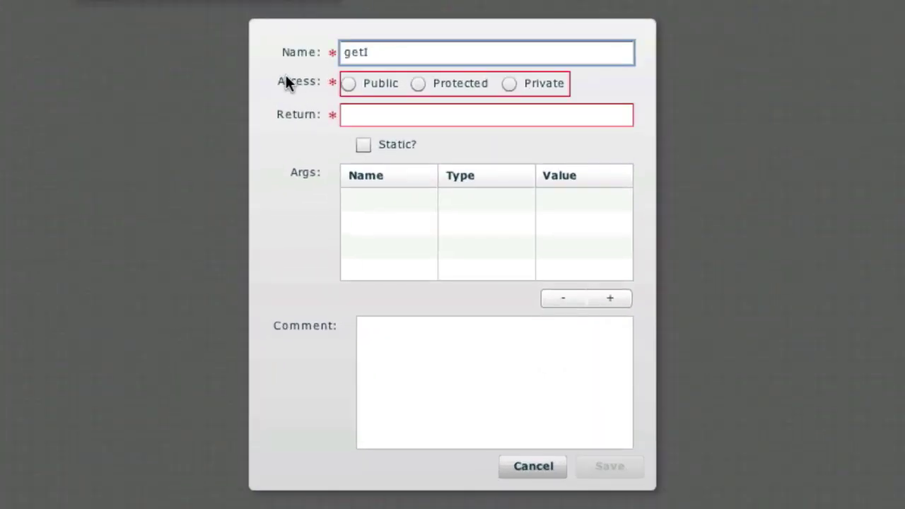
pyautogui.write('D')
pyautogui.press('Tab')
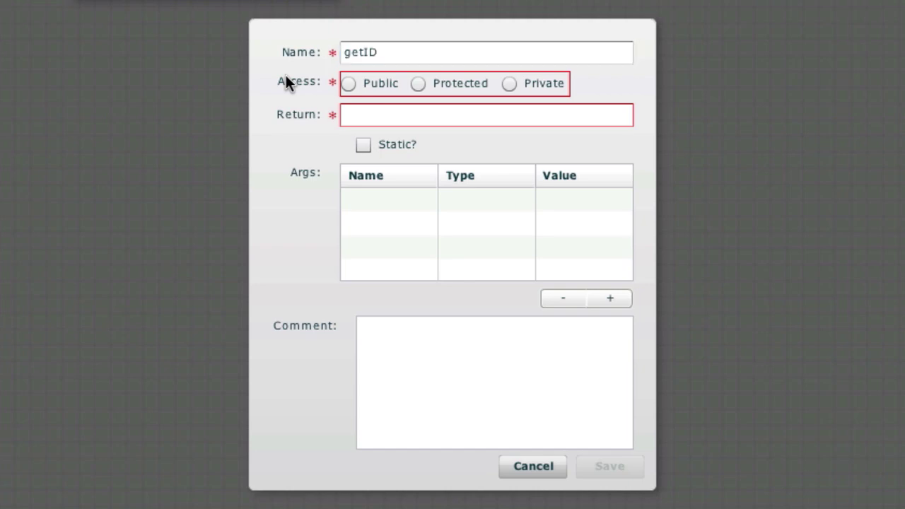
pyautogui.press('space')
pyautogui.press('Tab')
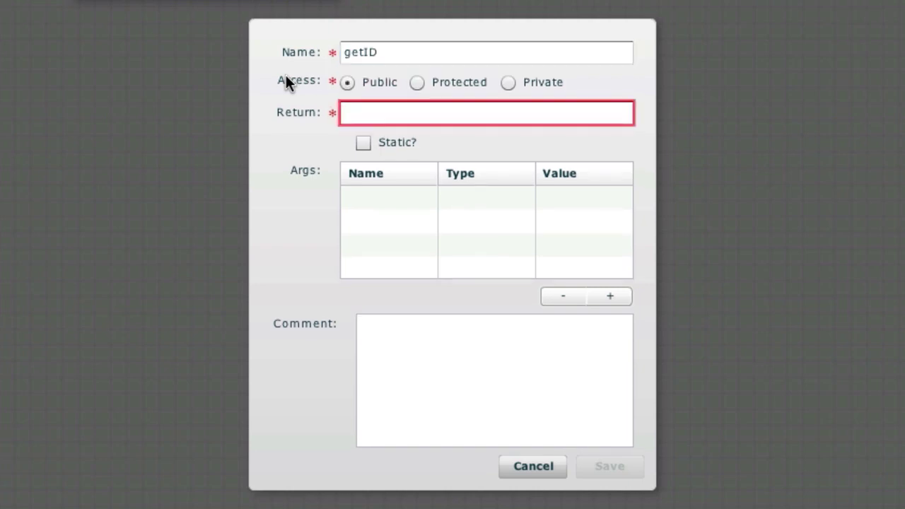
pyautogui.write('Num')
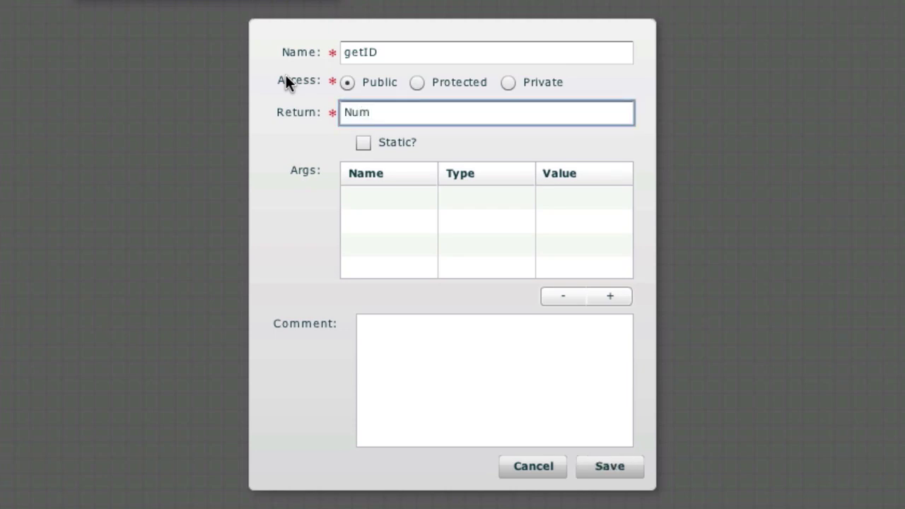
pyautogui.write('ber')
# Give the getID method the comment "retrieves the value of the _id property" and save the method.
pyautogui.click(471, 367)
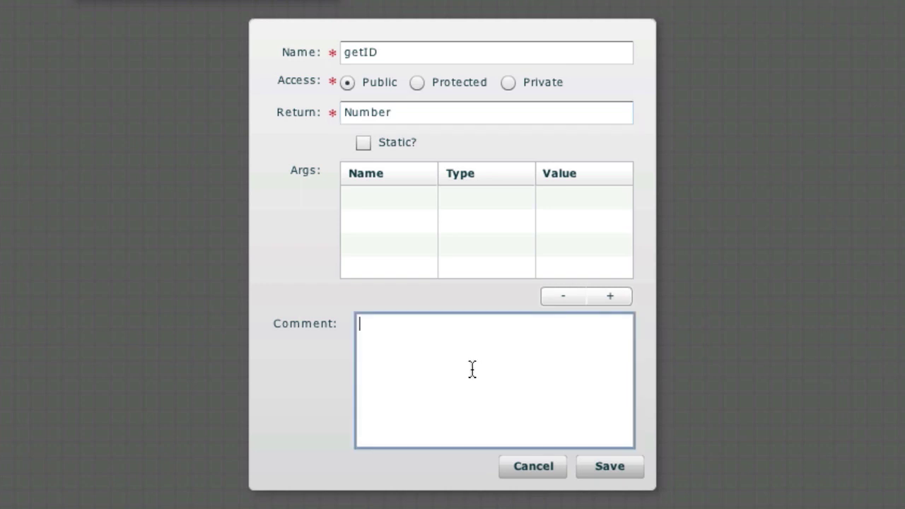
pyautogui.write('retrieves the')
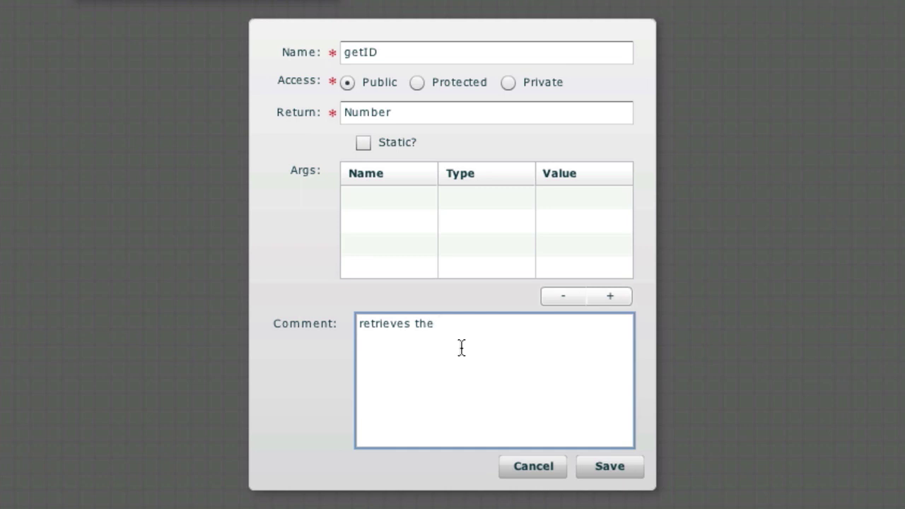
pyautogui.write(' value of the _id')
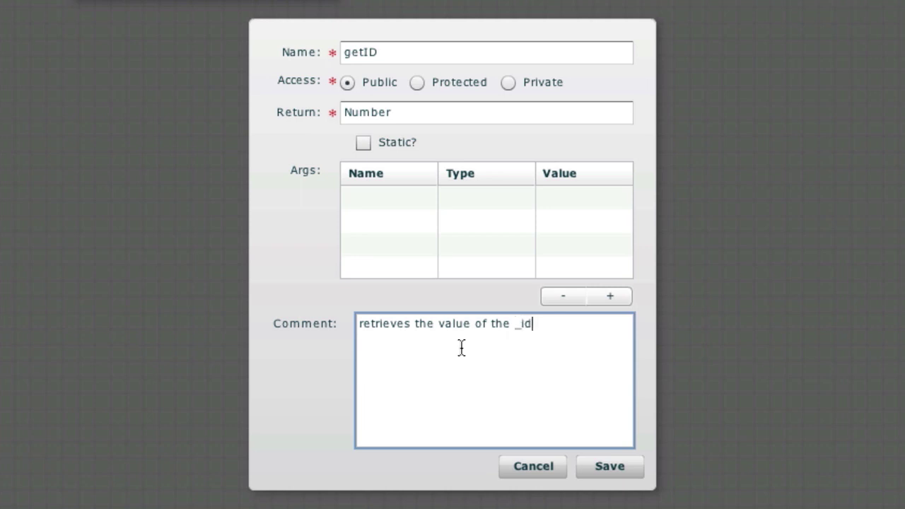
pyautogui.write(' property')
pyautogui.click(610, 469)
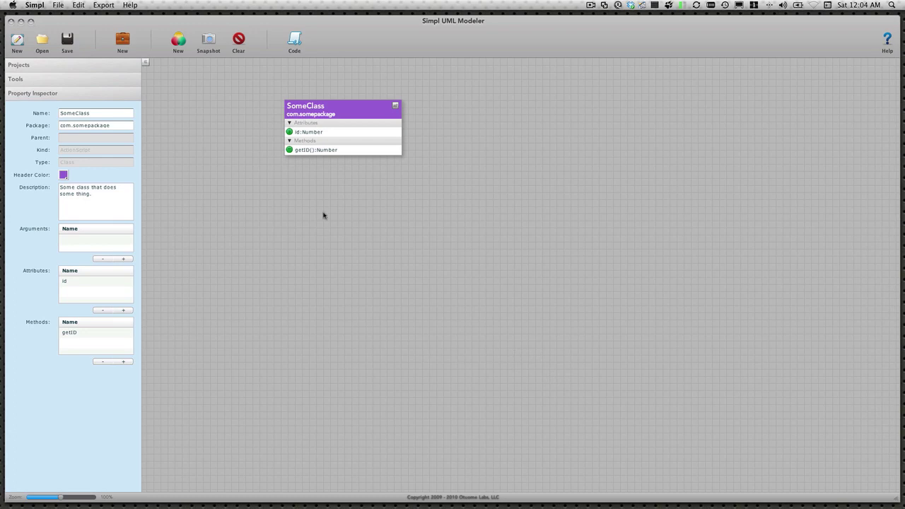
# Make the id attribute of SomeClass private, rename it _id and save it.
pyautogui.doubleClick(83, 284)
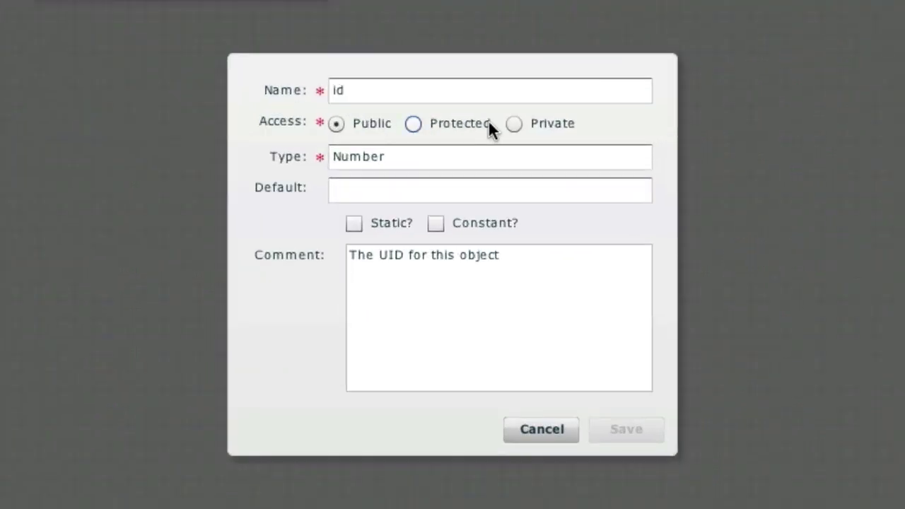
pyautogui.click(515, 124)
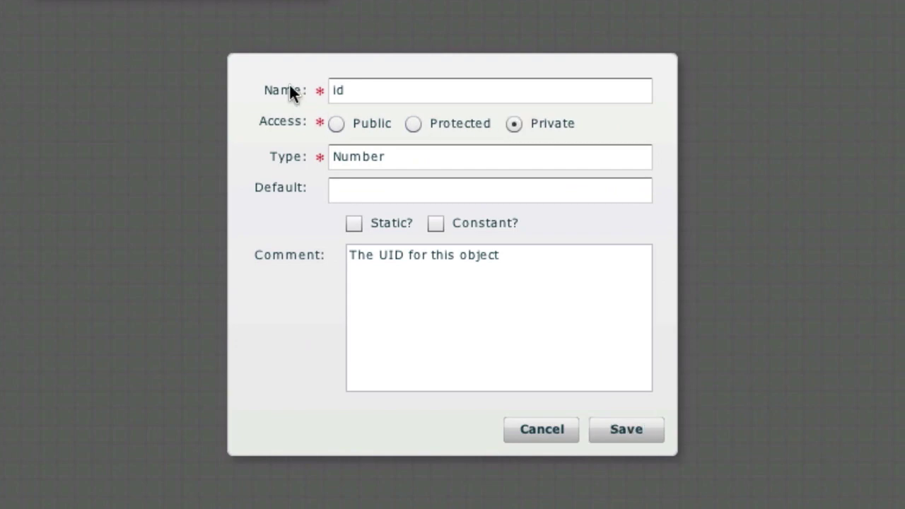
pyautogui.click(338, 91)
pyautogui.press('BackSpace')
pyautogui.write('I')
pyautogui.press('Left')
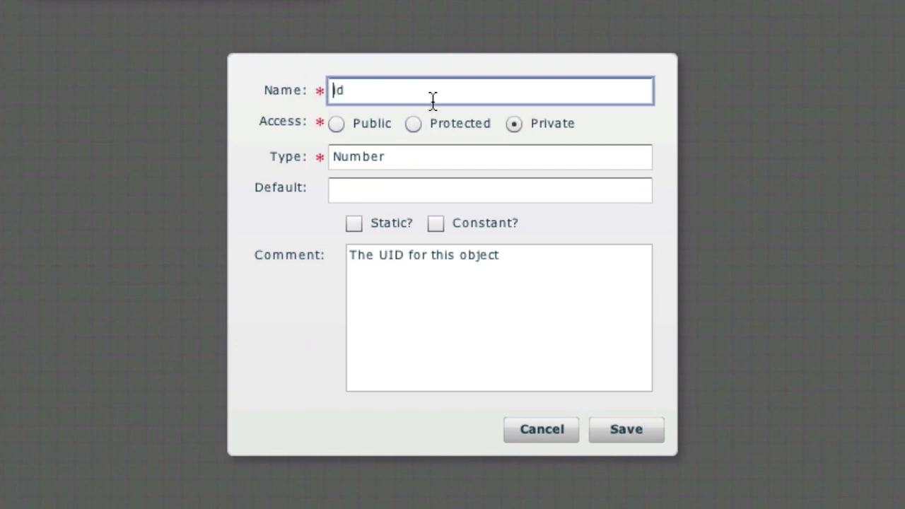
pyautogui.write('_')
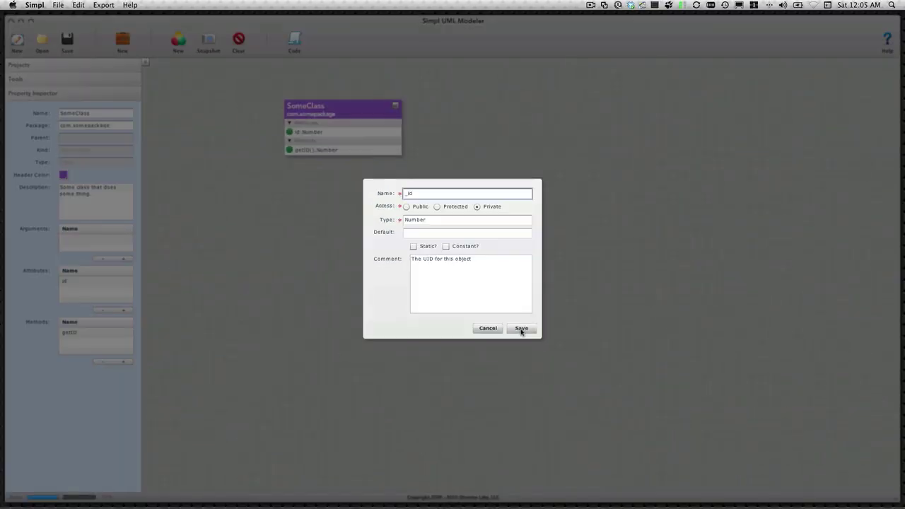
pyautogui.click(598, 437)
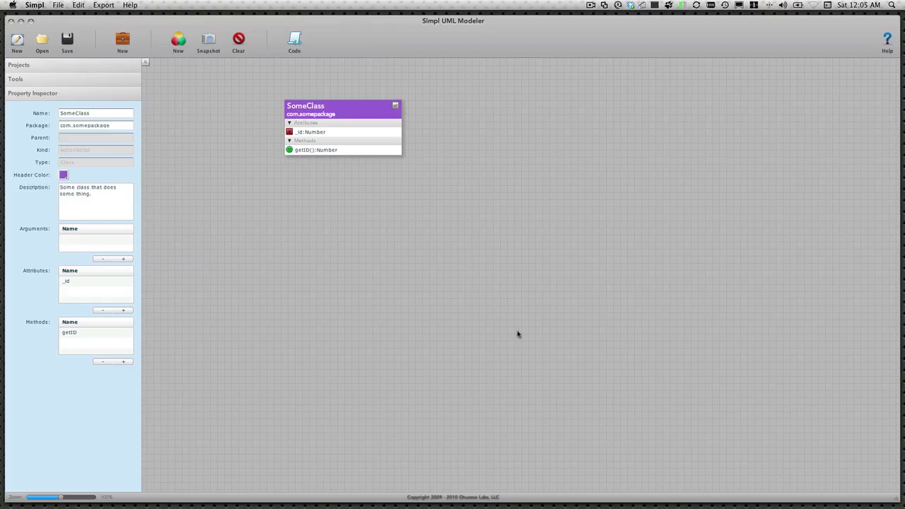